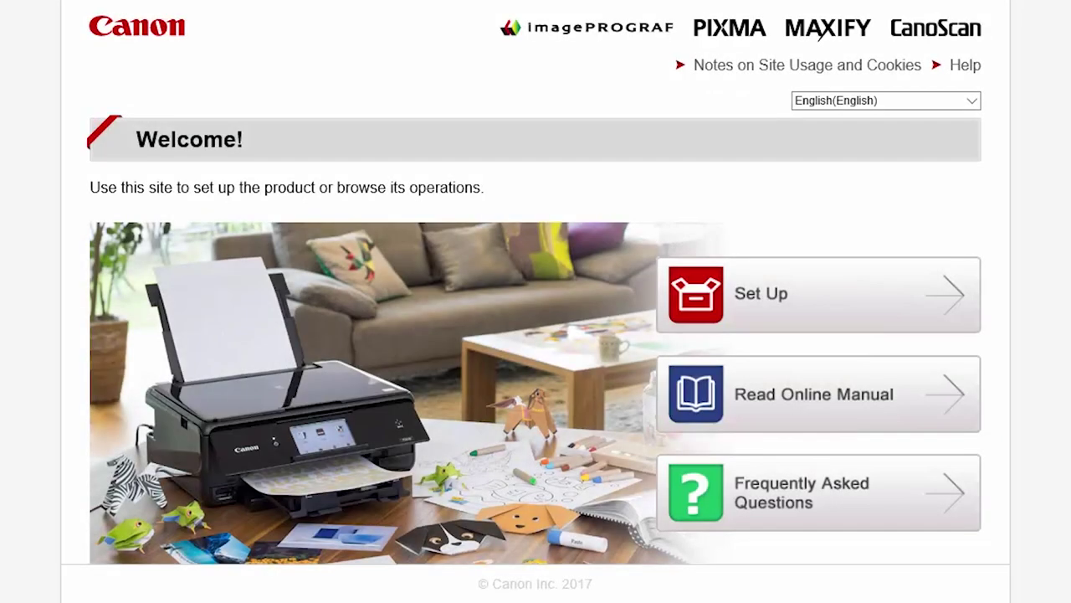
# Start Set Up, enter IP110 as the product name, and confirm iP110 from the suggestions
pyautogui.click(789, 306)
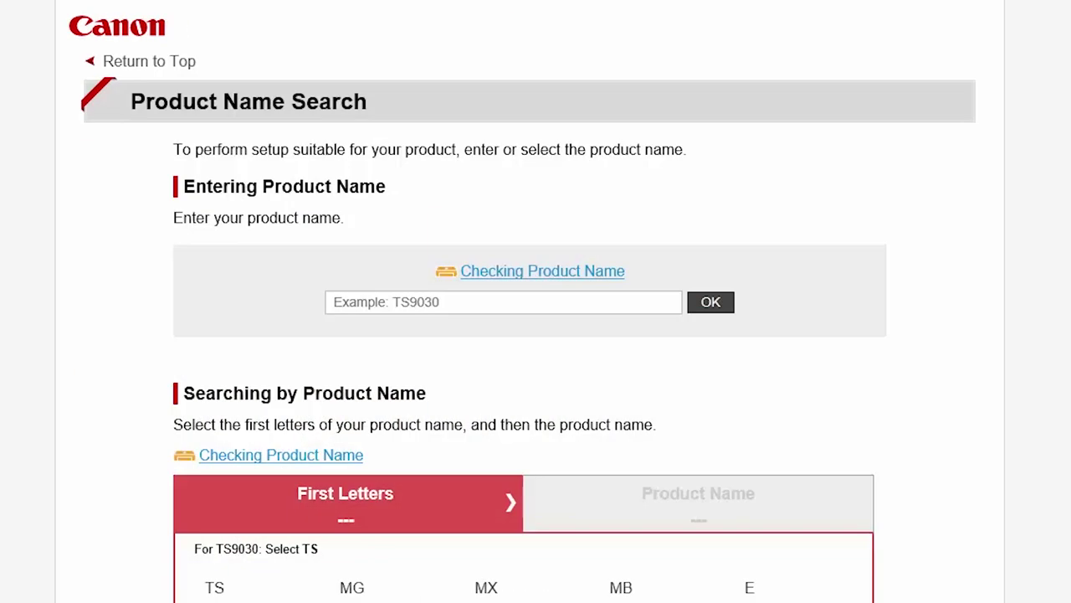
pyautogui.click(433, 303)
pyautogui.write('IP11')
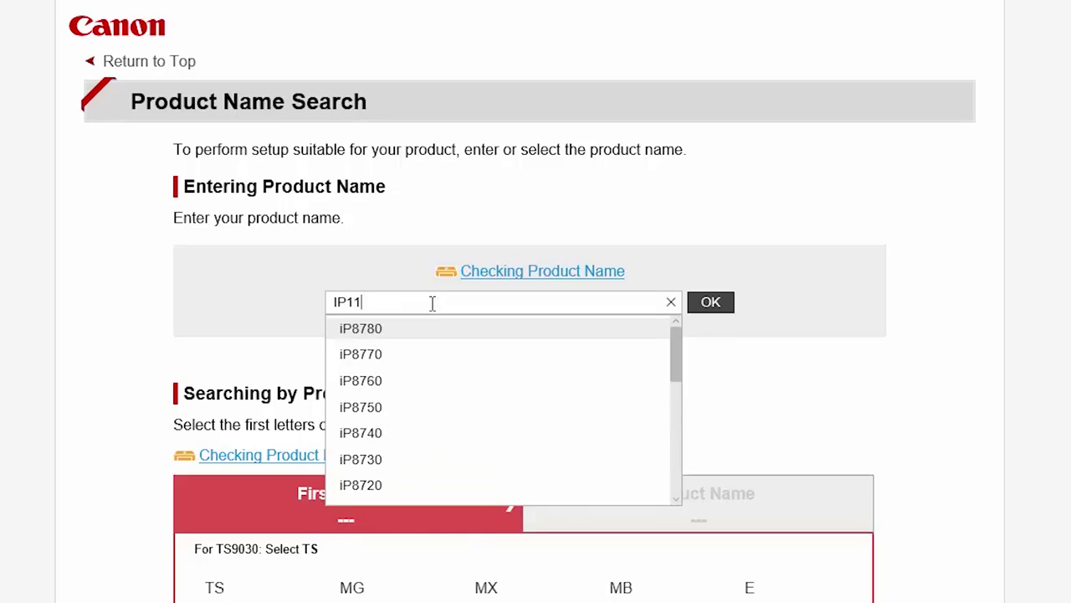
pyautogui.write('0')
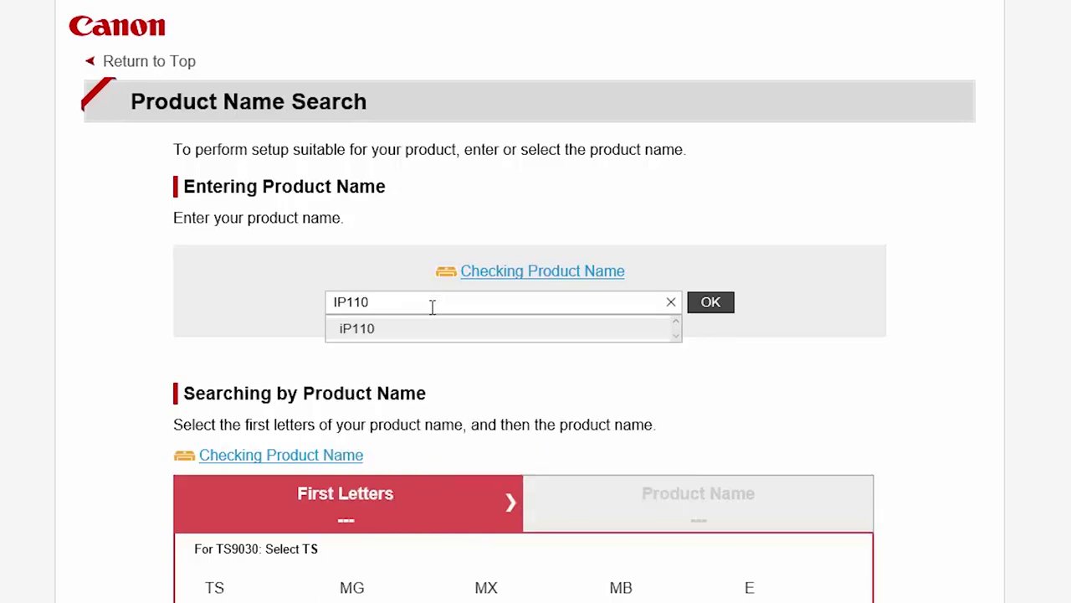
pyautogui.click(436, 332)
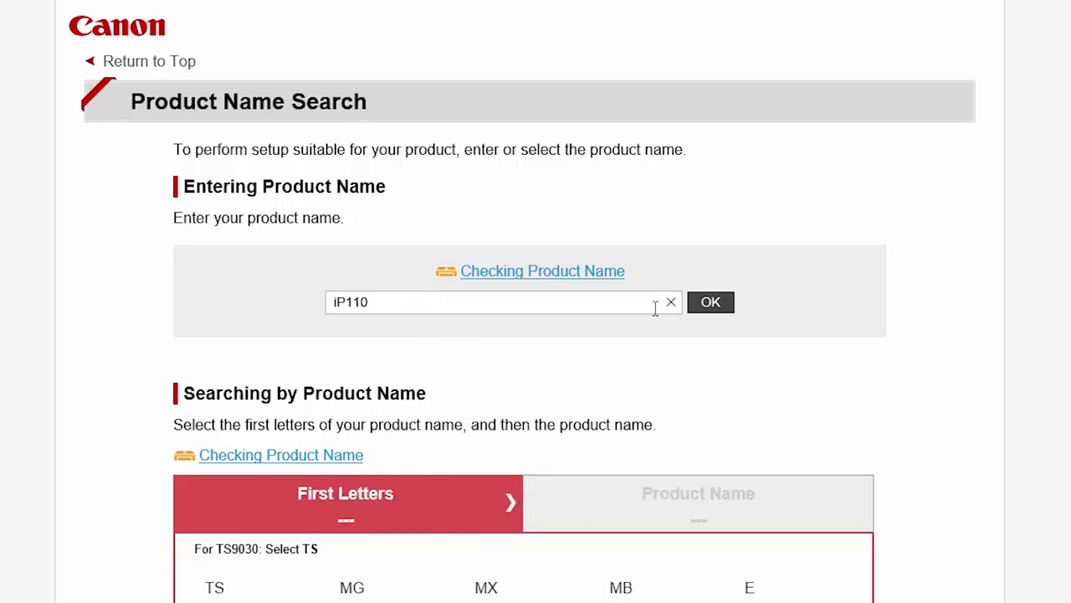
pyautogui.click(715, 308)
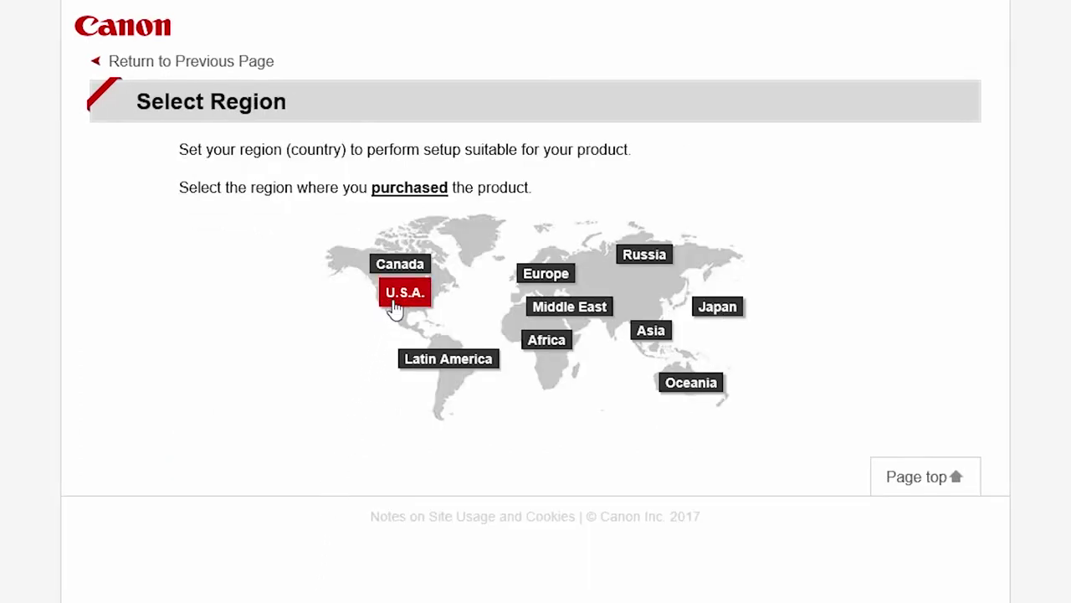
# Choose U.S.A. and Windows PC setup, then download and run win-ip110-1_1-ucd.exe
pyautogui.click(395, 309)
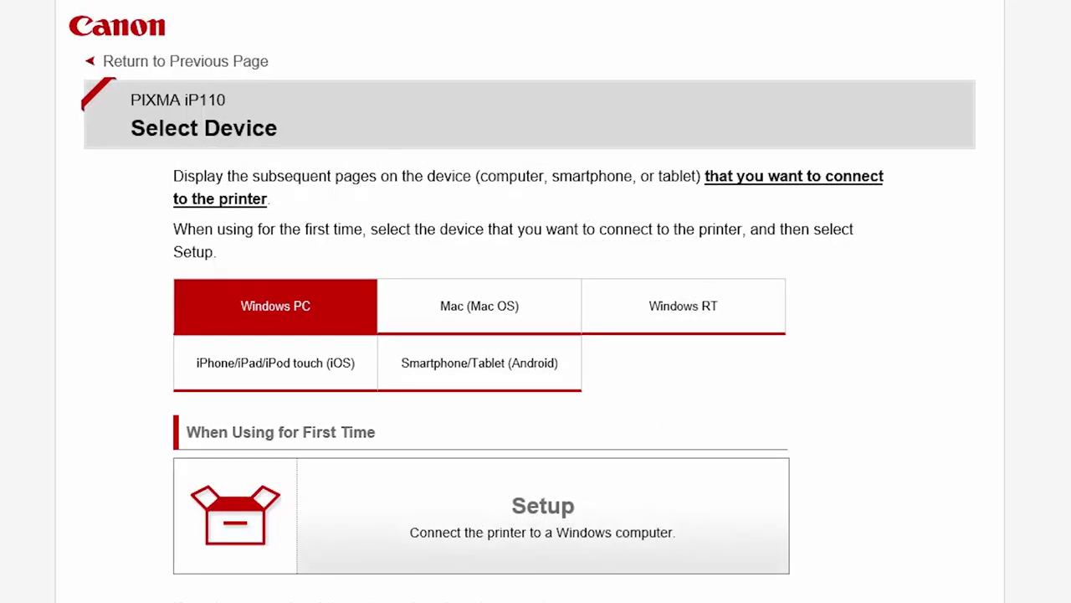
pyautogui.scroll(-3, 749, 360)
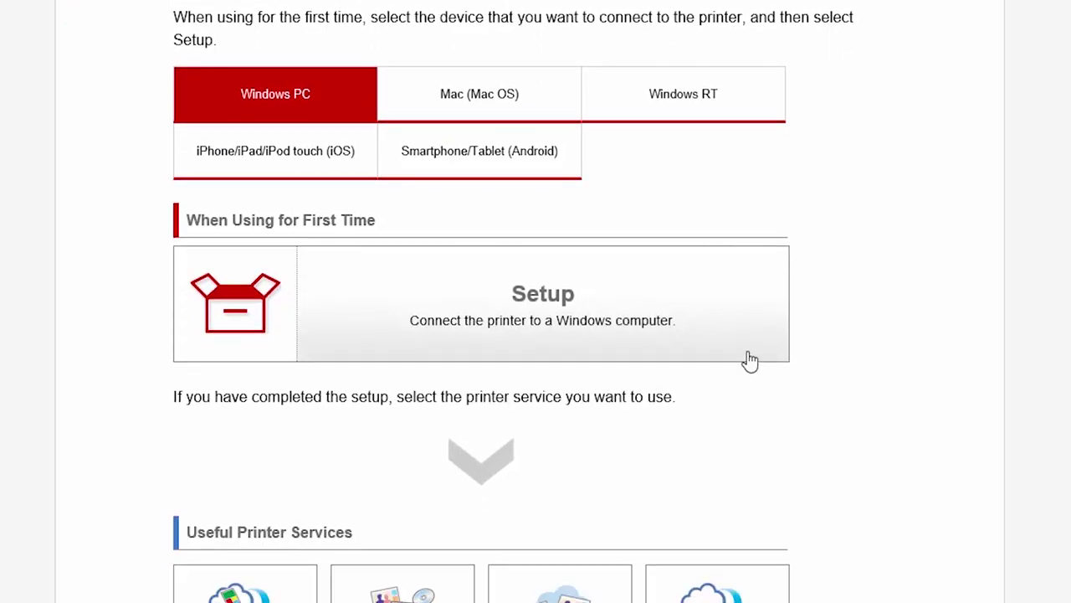
pyautogui.click(728, 309)
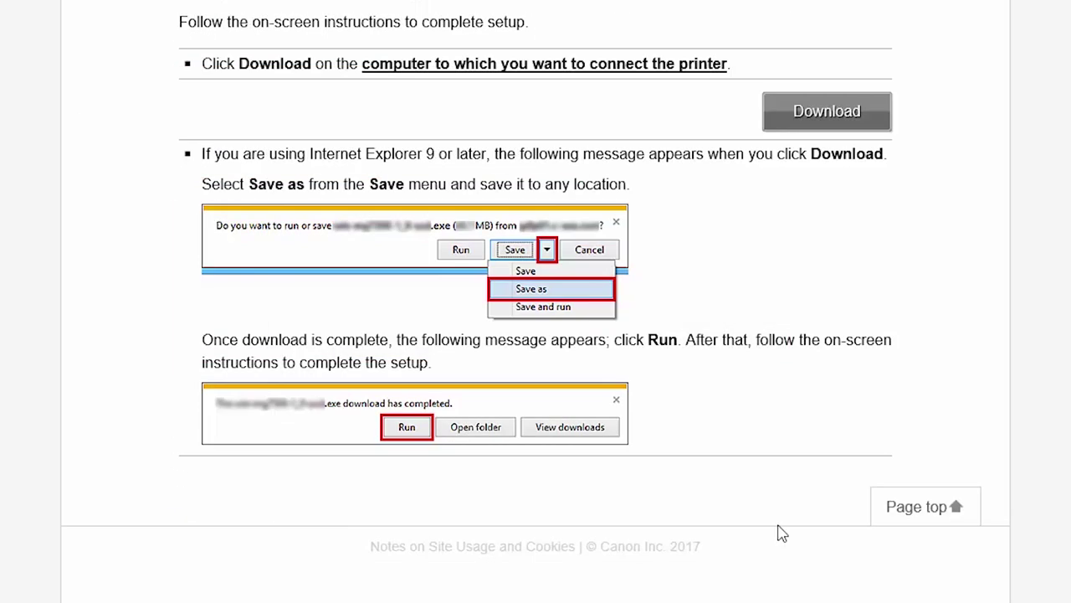
pyautogui.scroll(-2, 830, 168)
pyautogui.click(835, 25)
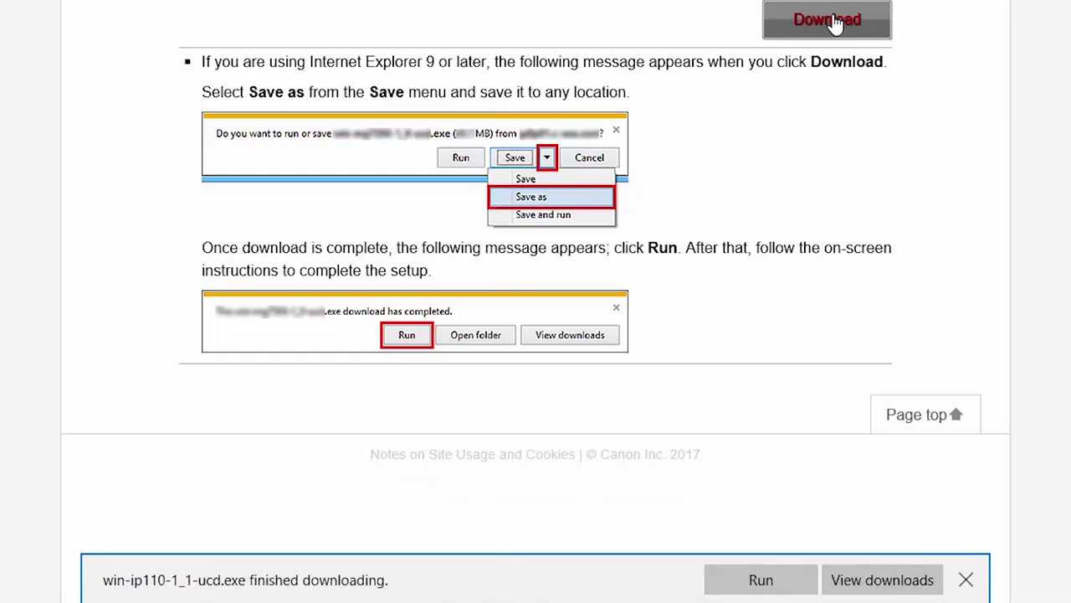
pyautogui.click(761, 581)
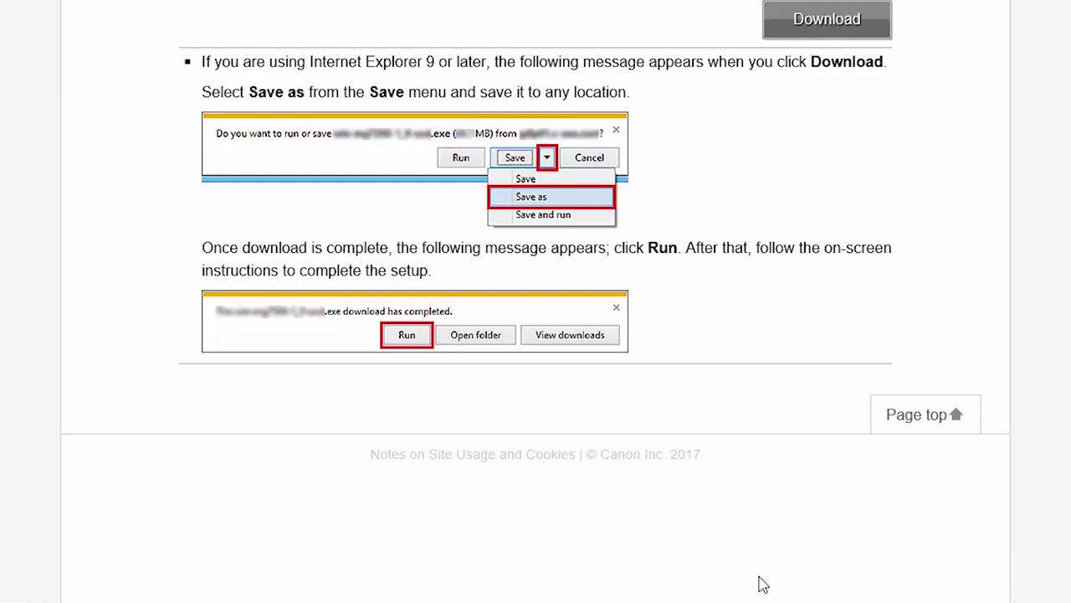
# Choose Wireless LAN with Access Point Connection and confirm the printer is powered on
pyautogui.scroll(2, 760, 580)
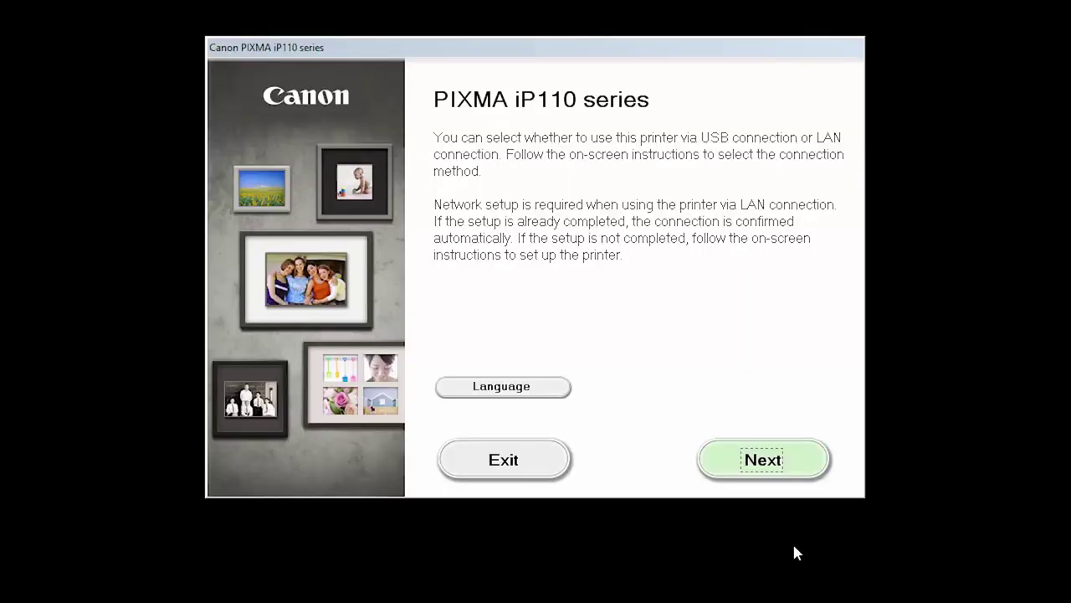
pyautogui.click(780, 482)
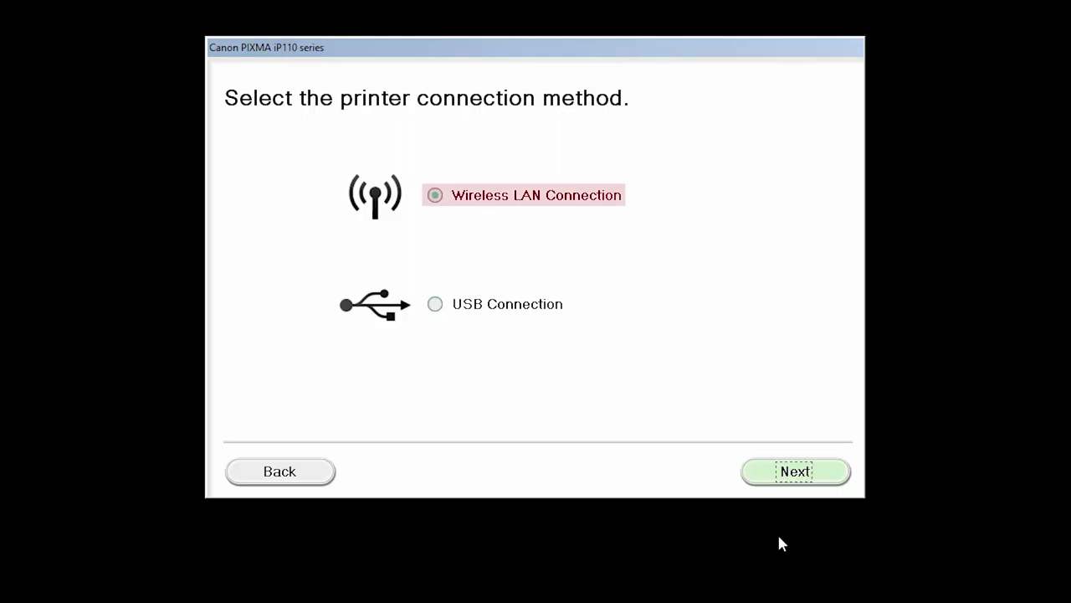
pyautogui.click(788, 481)
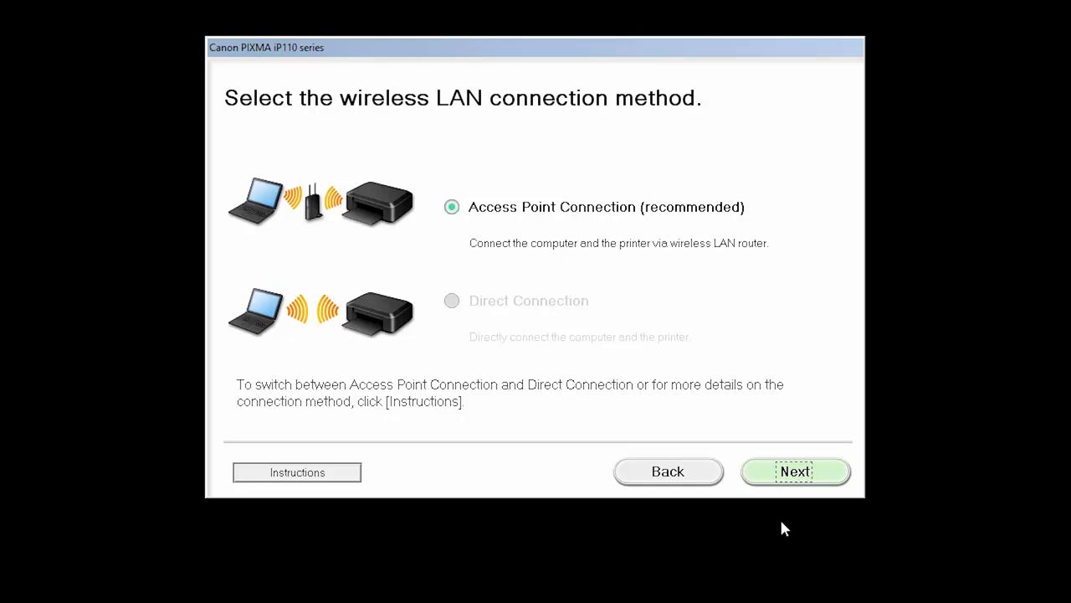
pyautogui.click(451, 210)
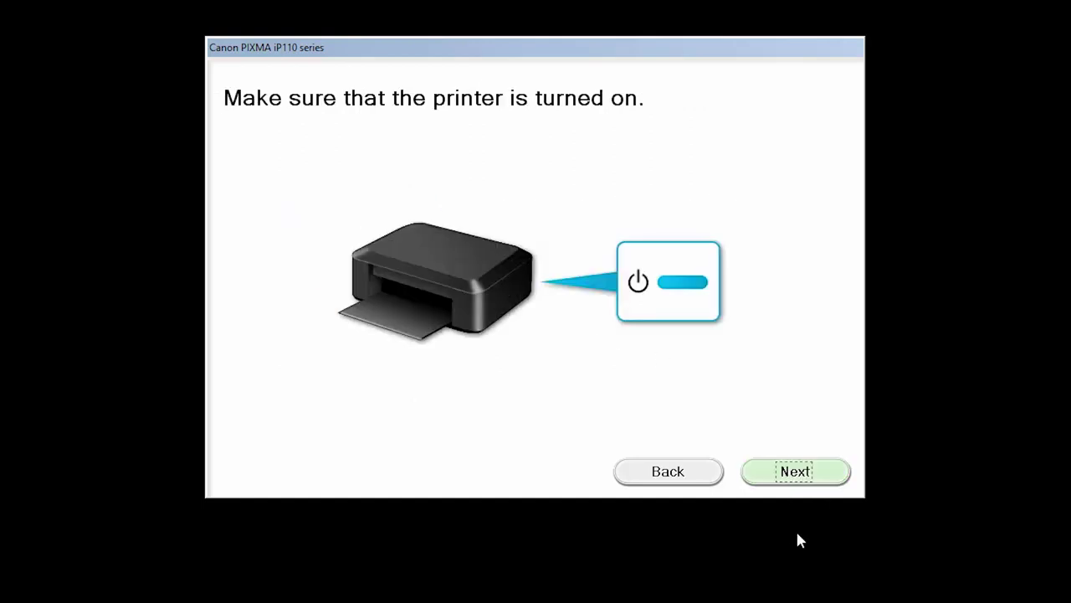
pyautogui.click(796, 474)
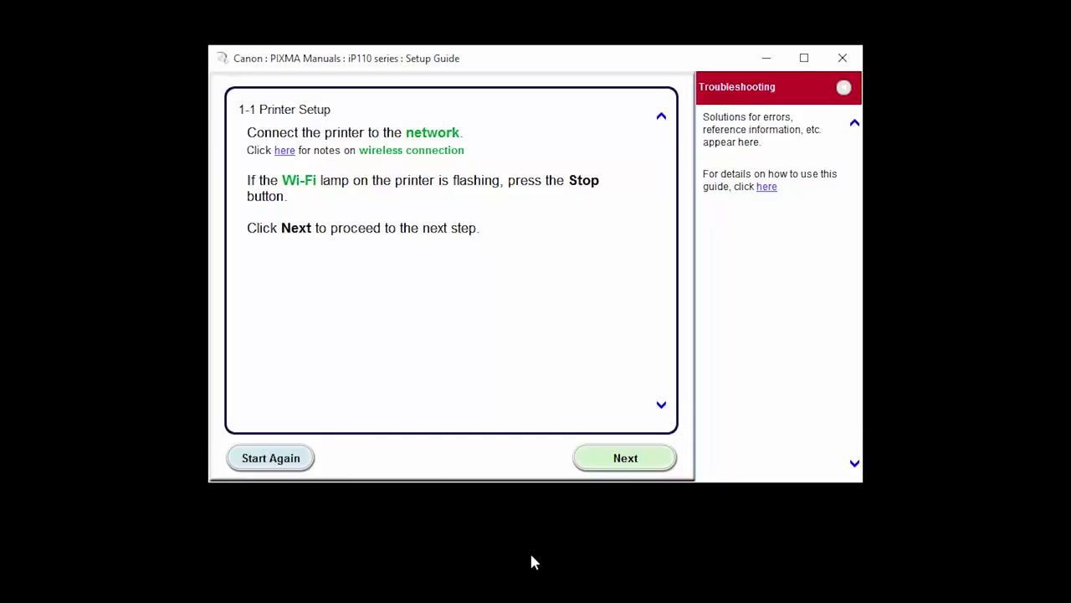
# Choose the Cableless setup procedure and advance through its Wi-Fi button steps
pyautogui.click(608, 468)
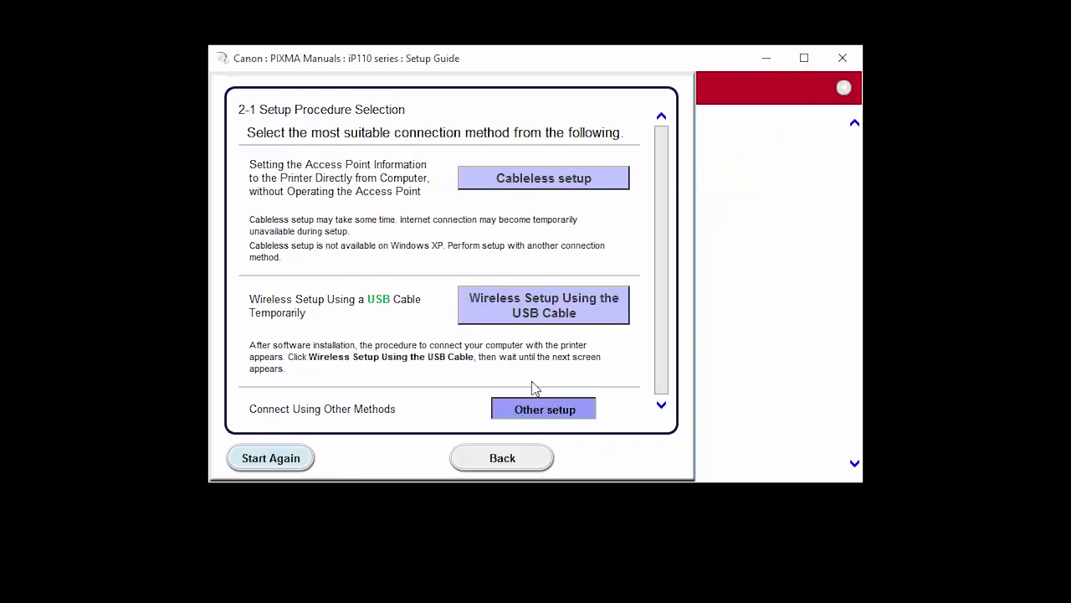
pyautogui.click(524, 186)
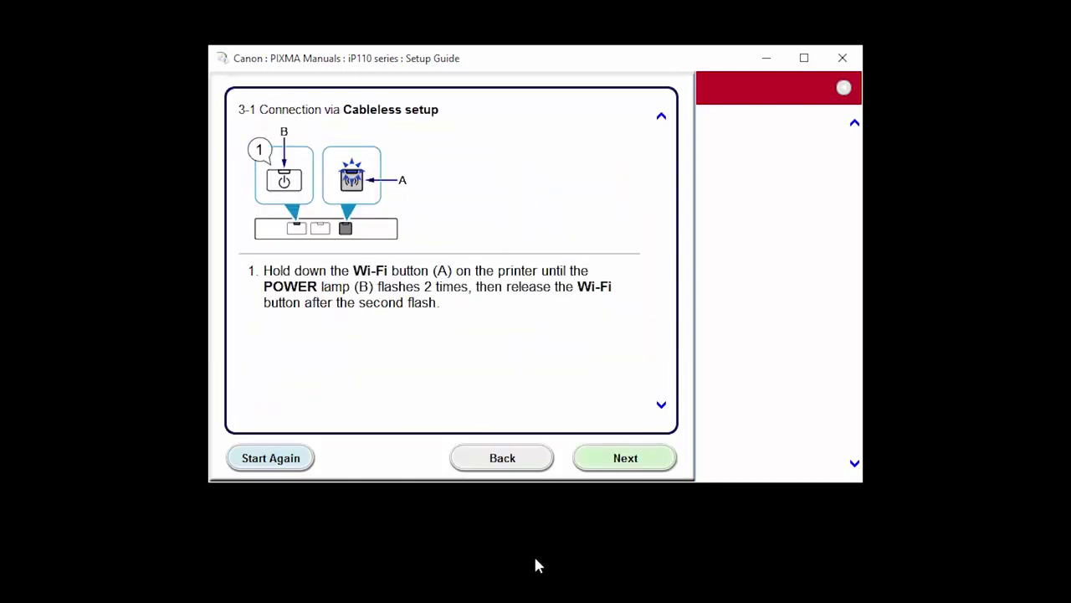
pyautogui.click(611, 473)
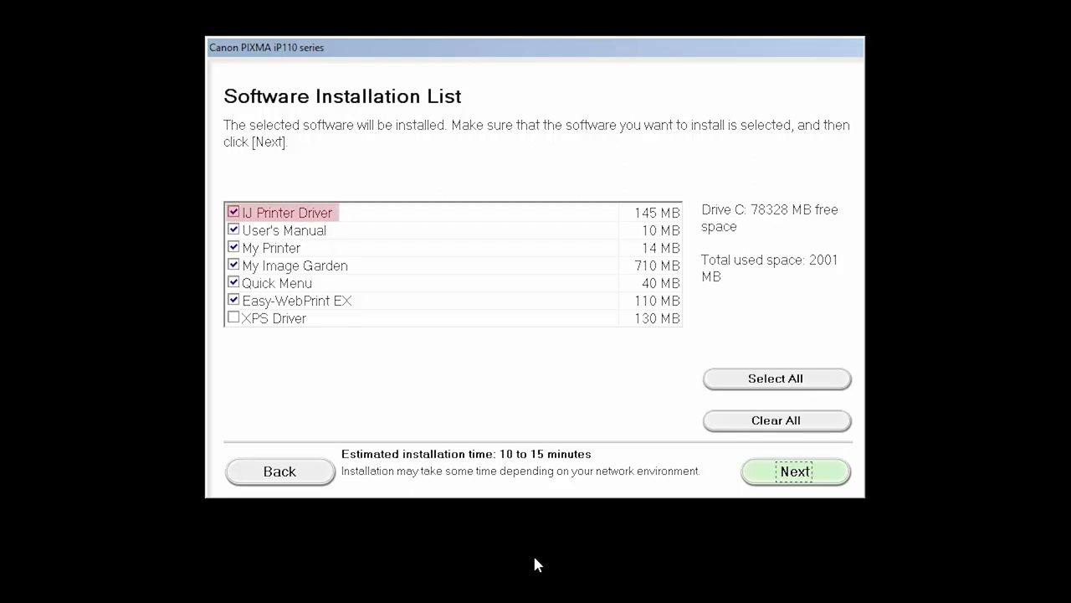
# Accept the License Agreement and install the checked software items totalling 2001 MB
pyautogui.click(754, 472)
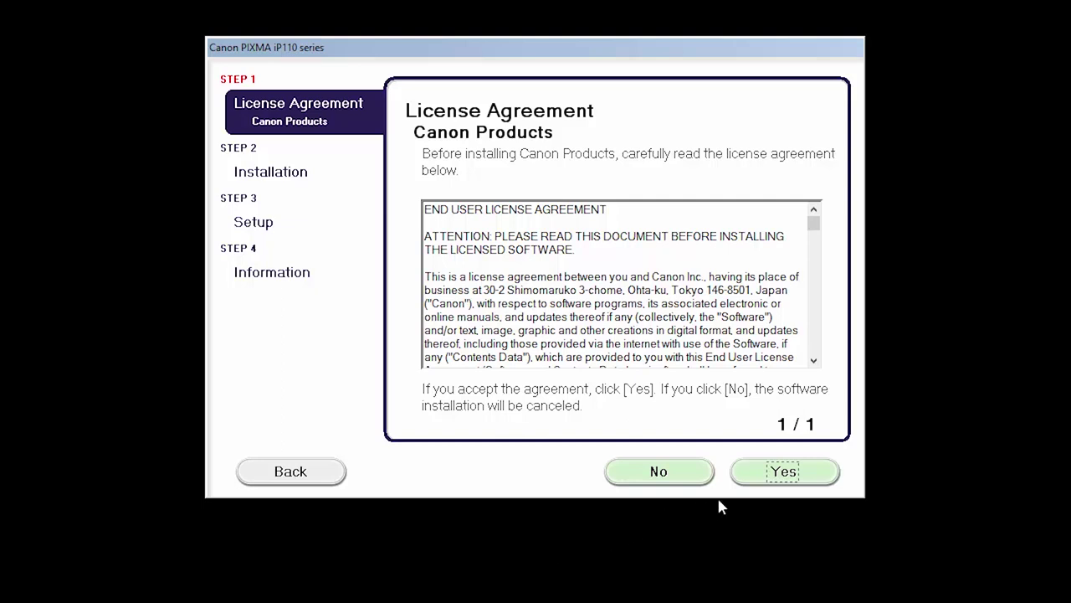
pyautogui.click(774, 474)
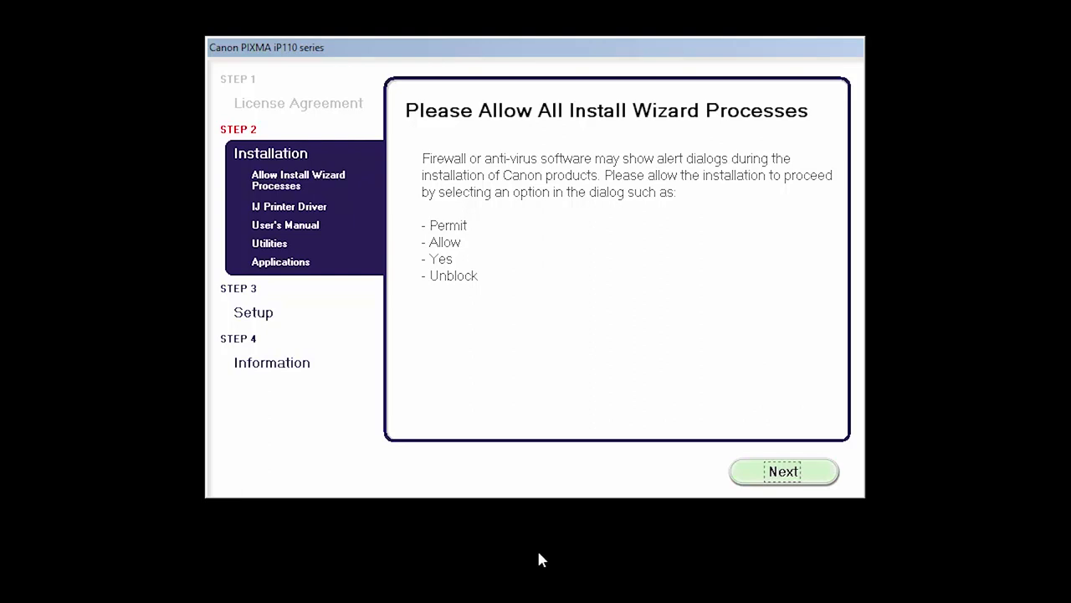
pyautogui.click(742, 473)
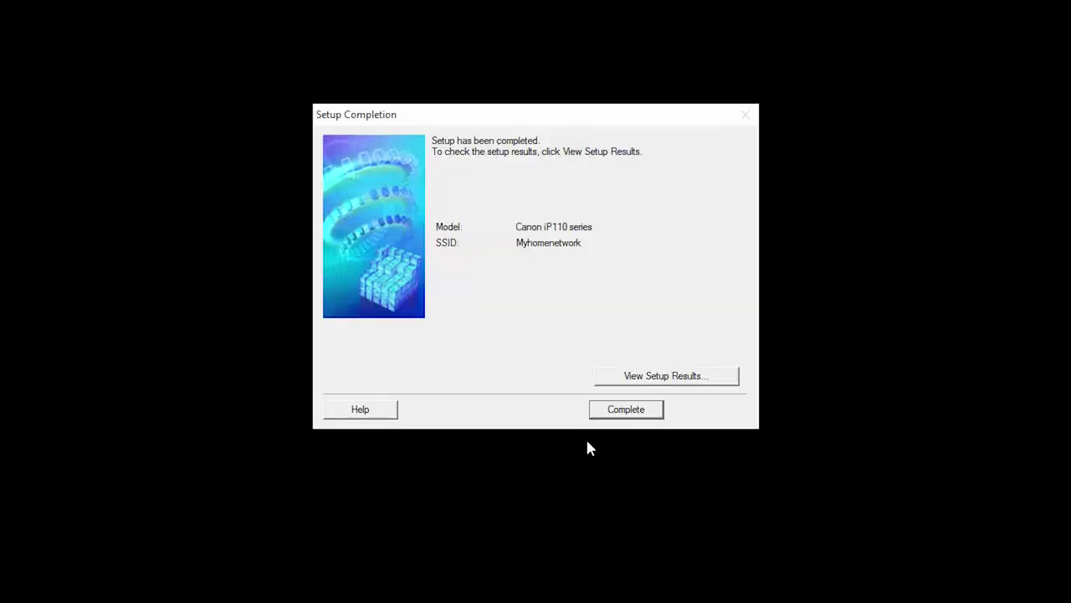
# Close the setup summary and continue past the Print Head Alignment and Setup Complete screens
pyautogui.click(602, 409)
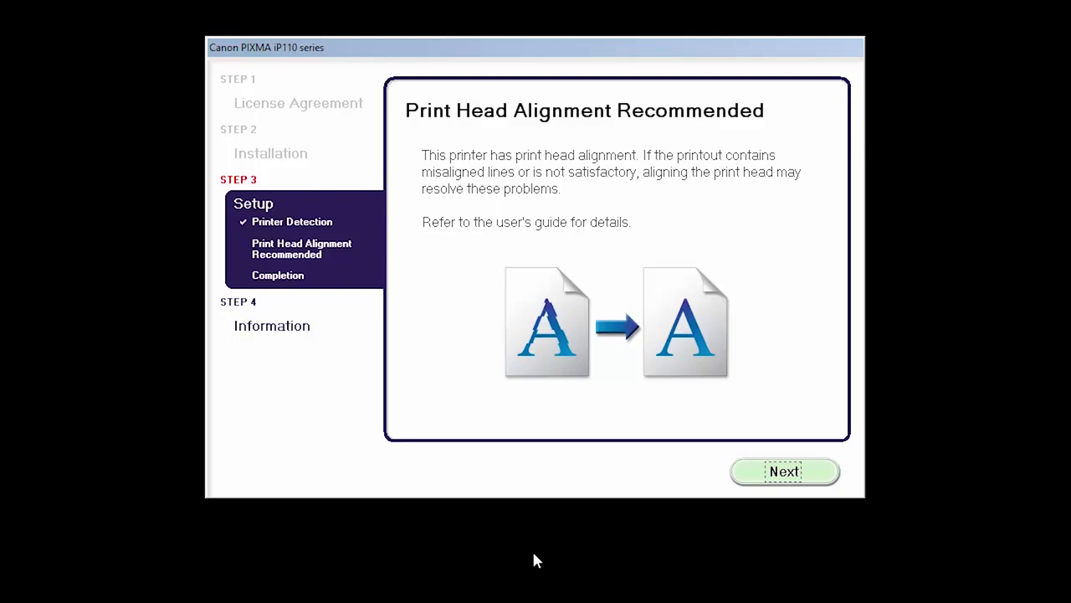
pyautogui.click(753, 476)
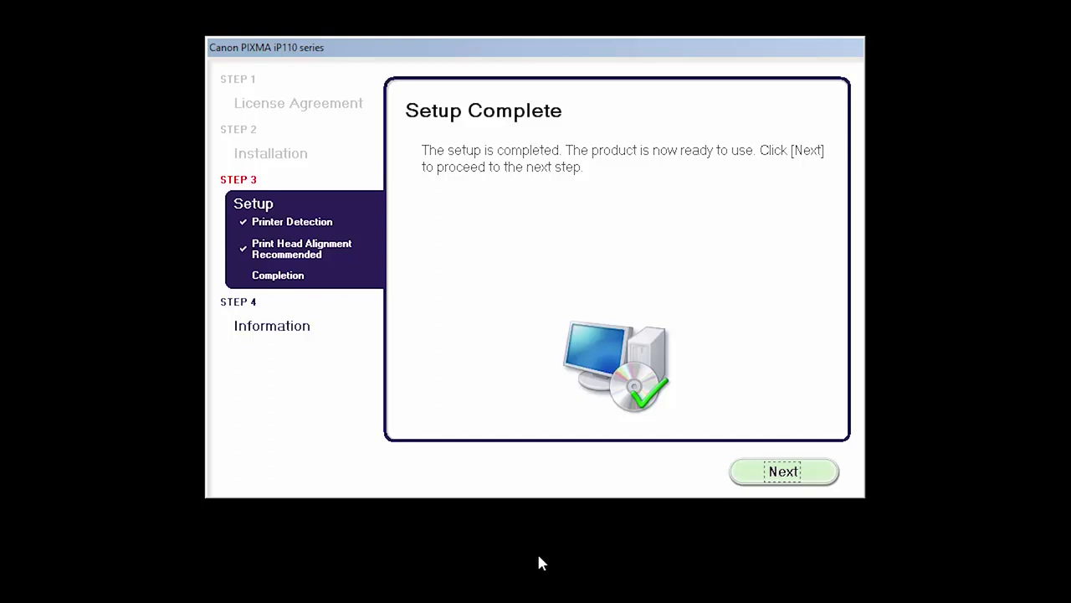
pyautogui.click(744, 477)
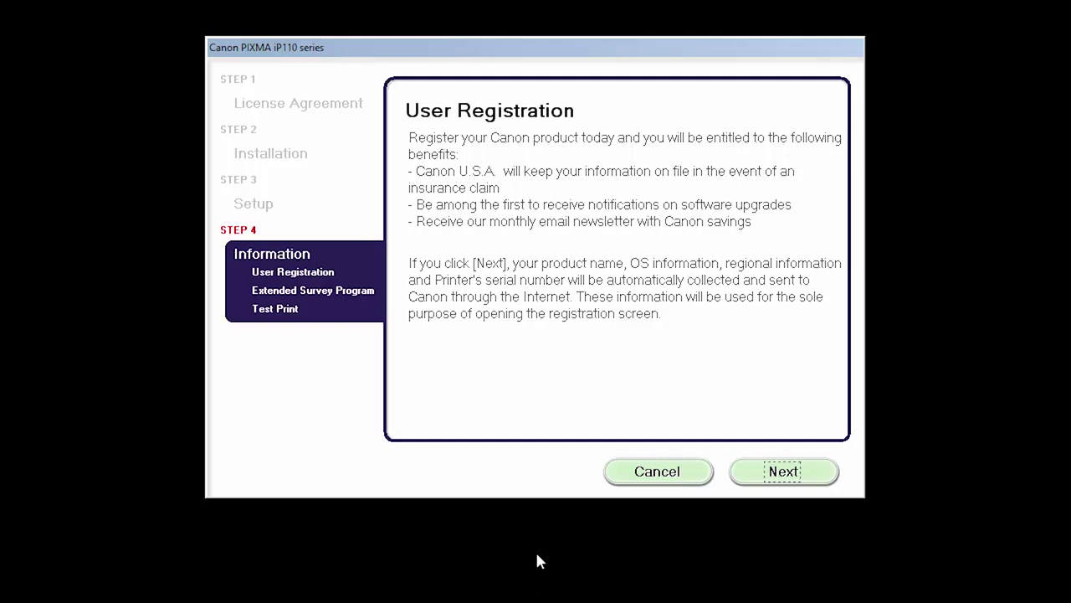
# Continue past User Registration, agree to the Extended Survey Program, and execute a test print
pyautogui.click(749, 476)
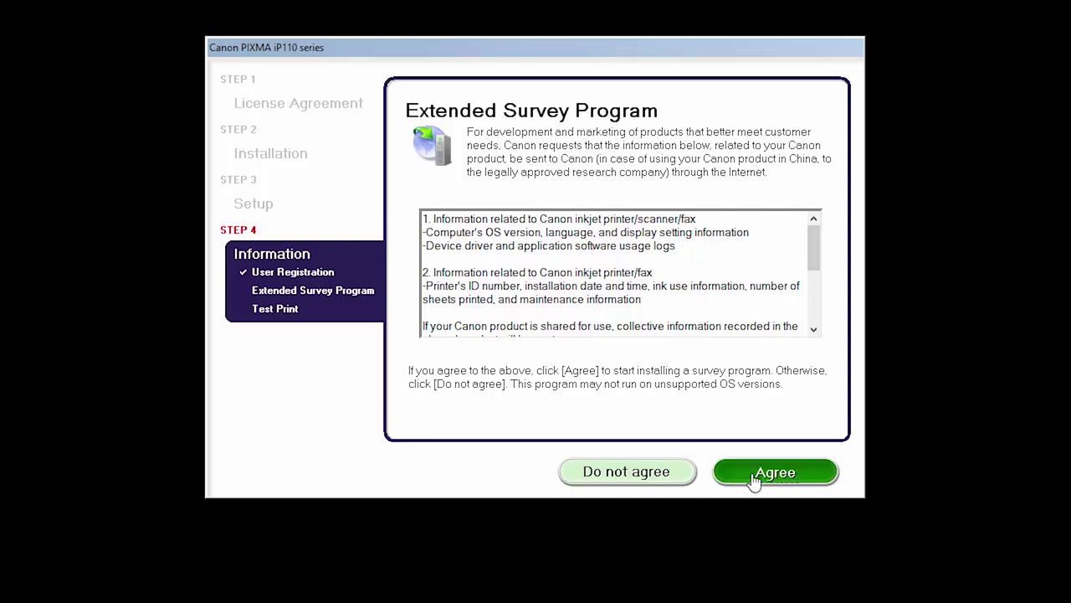
pyautogui.click(758, 474)
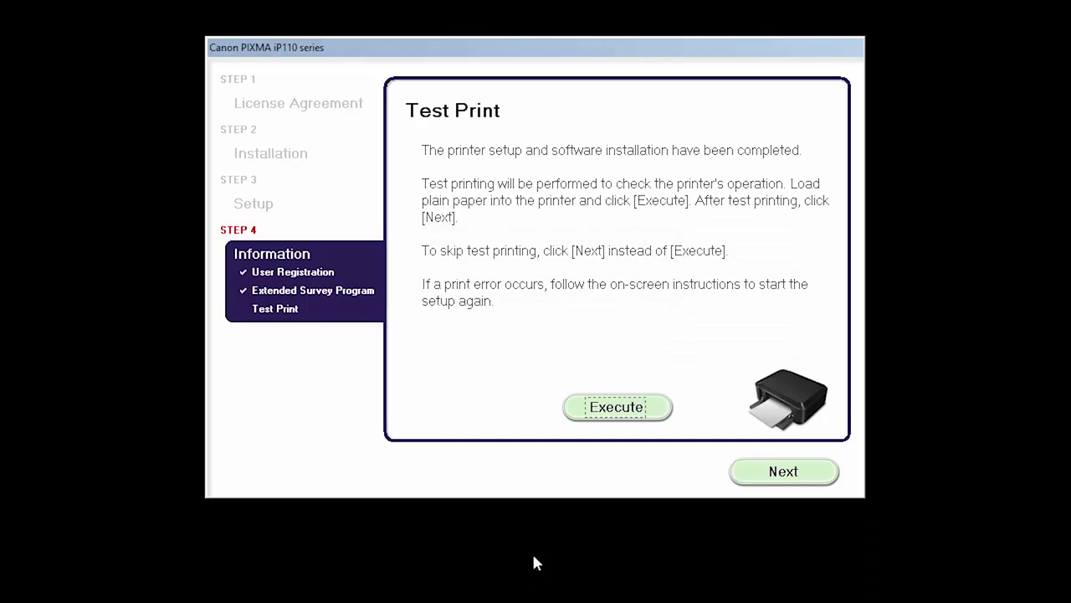
pyautogui.click(611, 421)
pyautogui.click(770, 484)
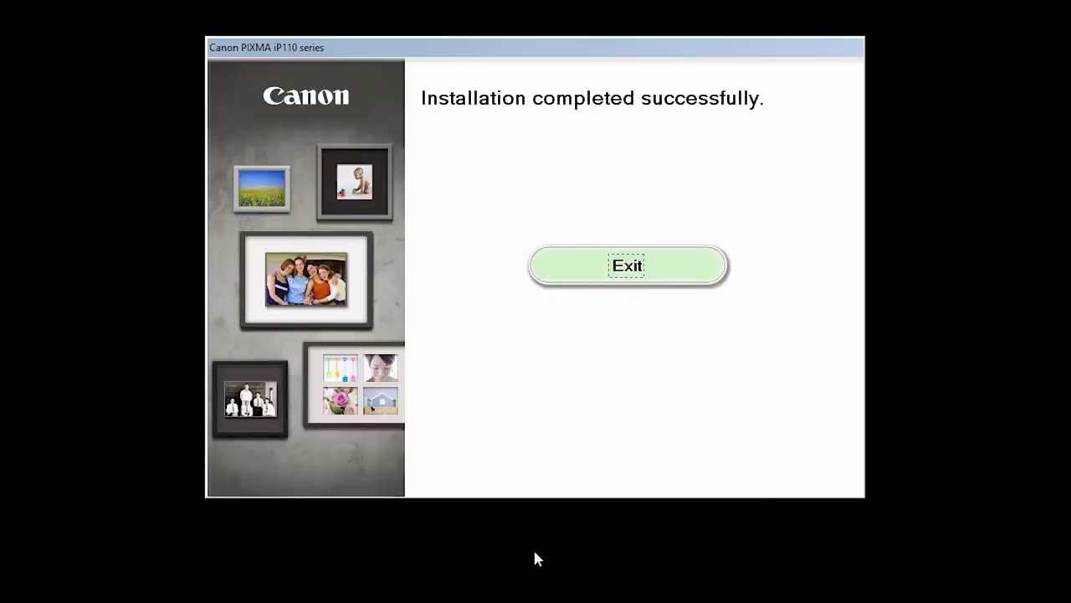